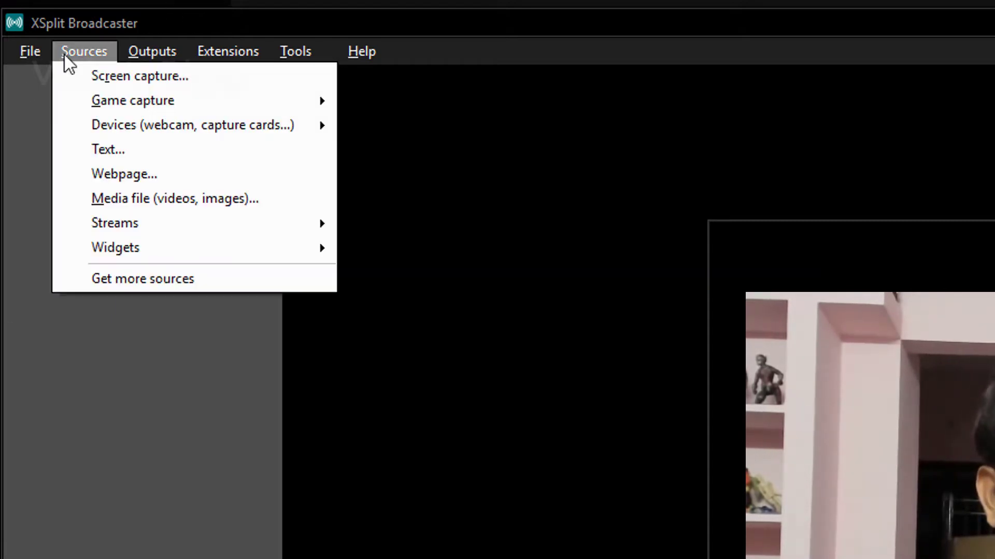
- Display the Game capture submenu to see which running games can be captured
{"action": "mouse_move", "coordinate": [166, 103]}
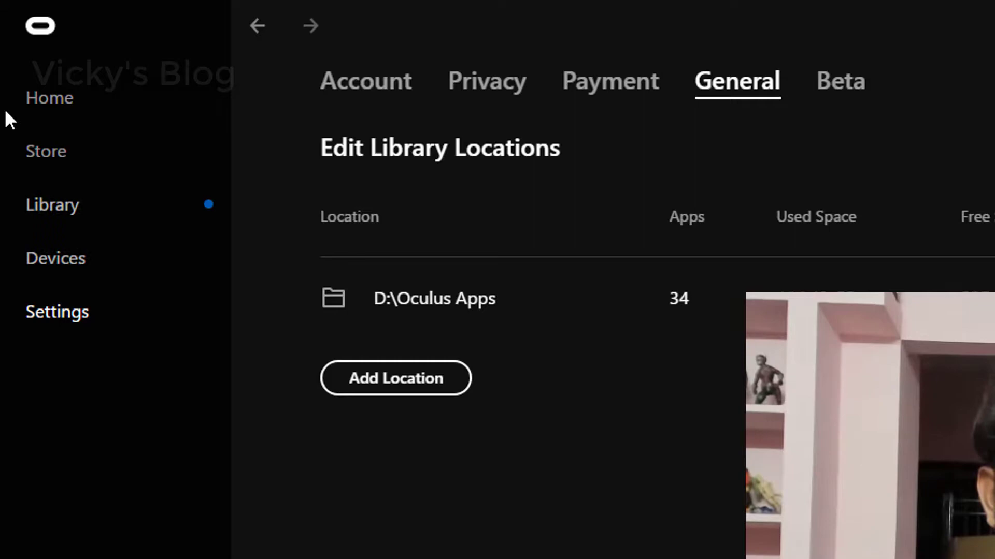
- Start Ghost In The Shell from the Oculus Library
{"action": "left_click", "coordinate": [54, 111]}
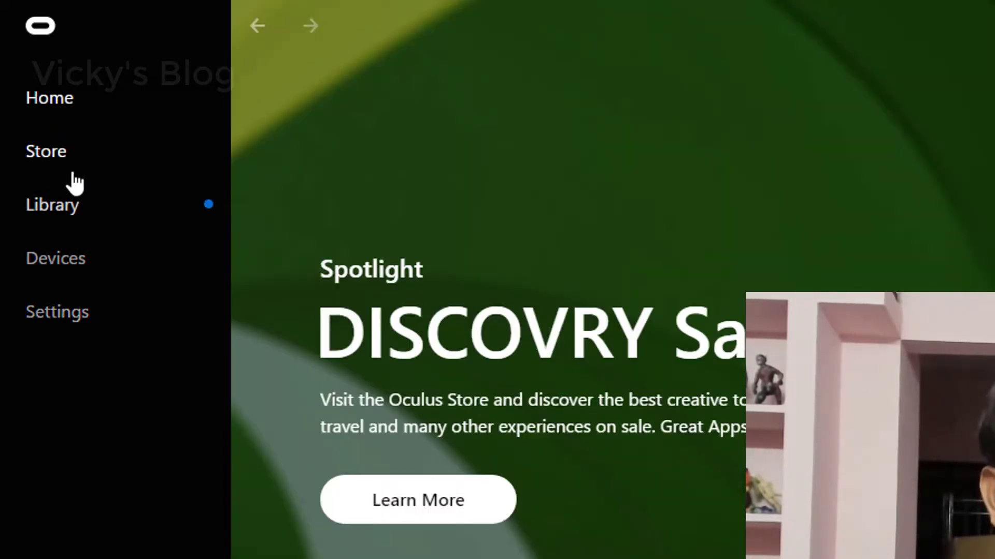
{"action": "left_click", "coordinate": [49, 100]}
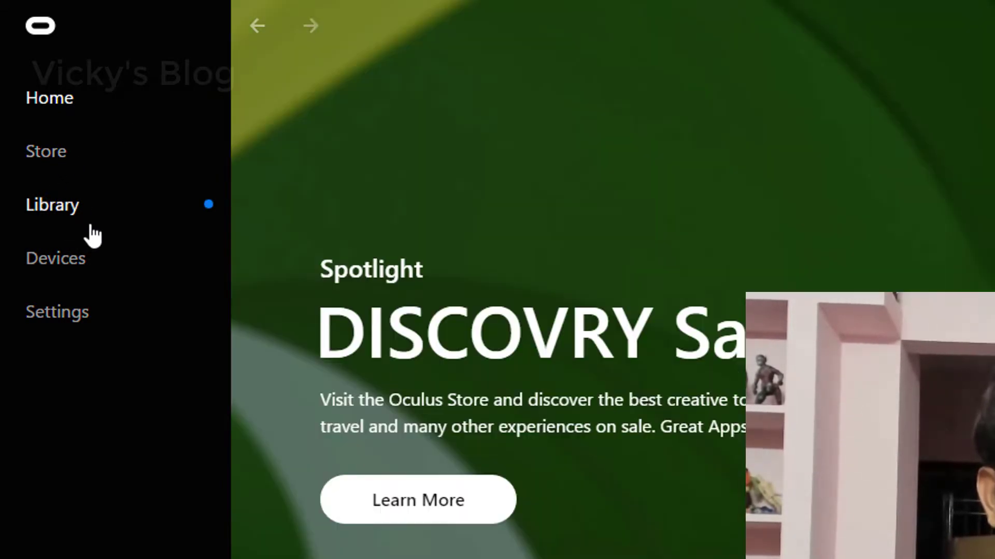
{"action": "left_click", "coordinate": [66, 204]}
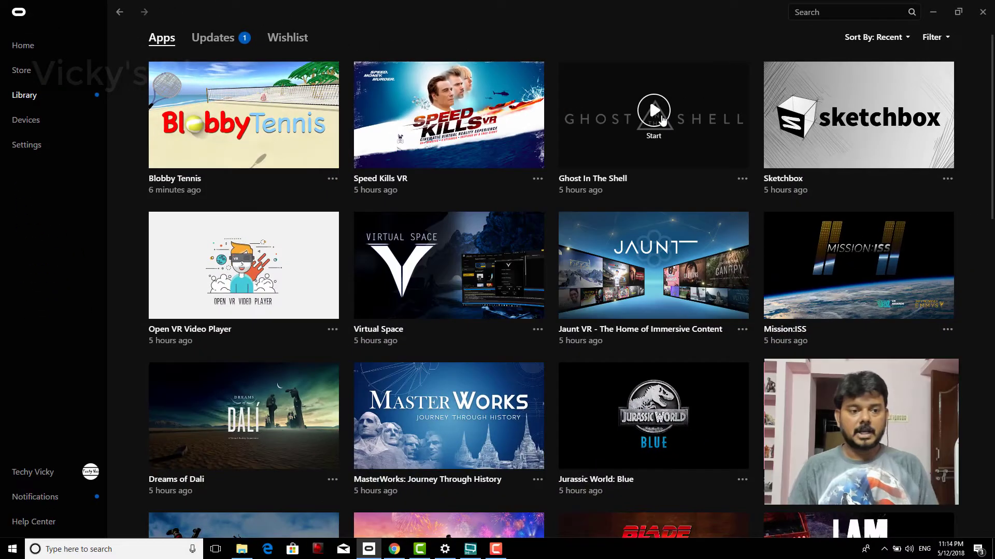
{"action": "left_click", "coordinate": [832, 152]}
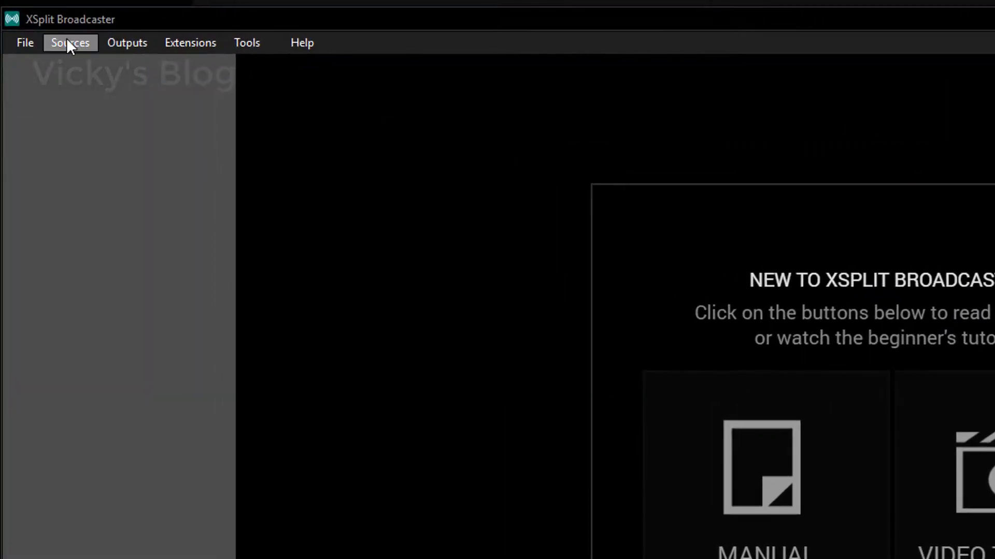
- Add 'Ghost in the Shell VR (64-bit, PCD3D_SM5) (DX11)' as a game capture source in Scene 2
{"action": "left_click", "coordinate": [67, 41]}
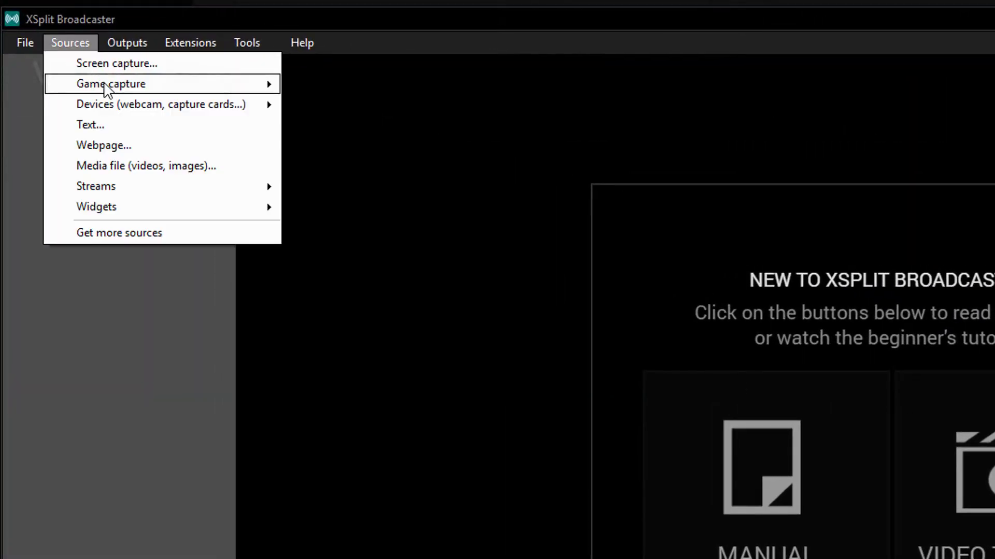
{"action": "left_click", "coordinate": [105, 65]}
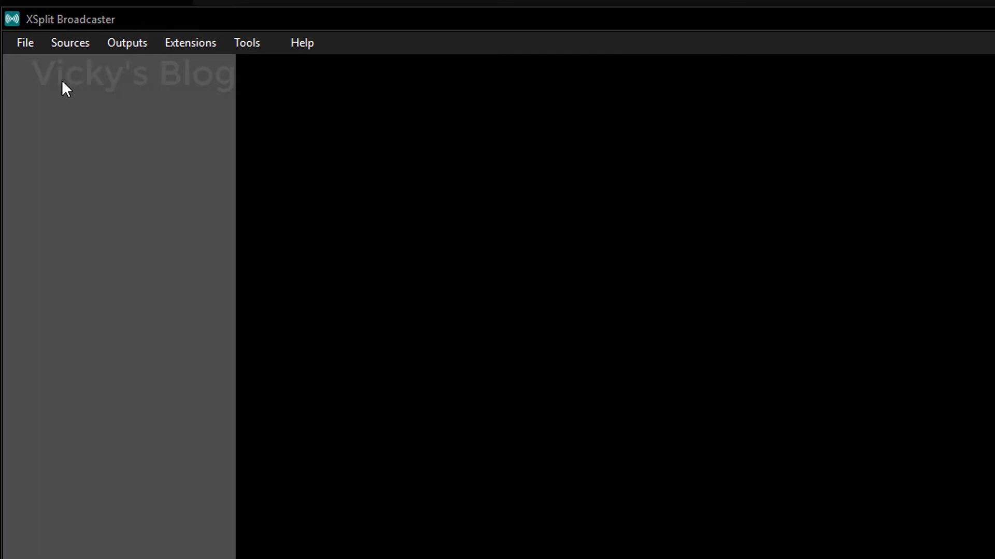
{"action": "left_click", "coordinate": [75, 43]}
{"action": "mouse_move", "coordinate": [67, 84]}
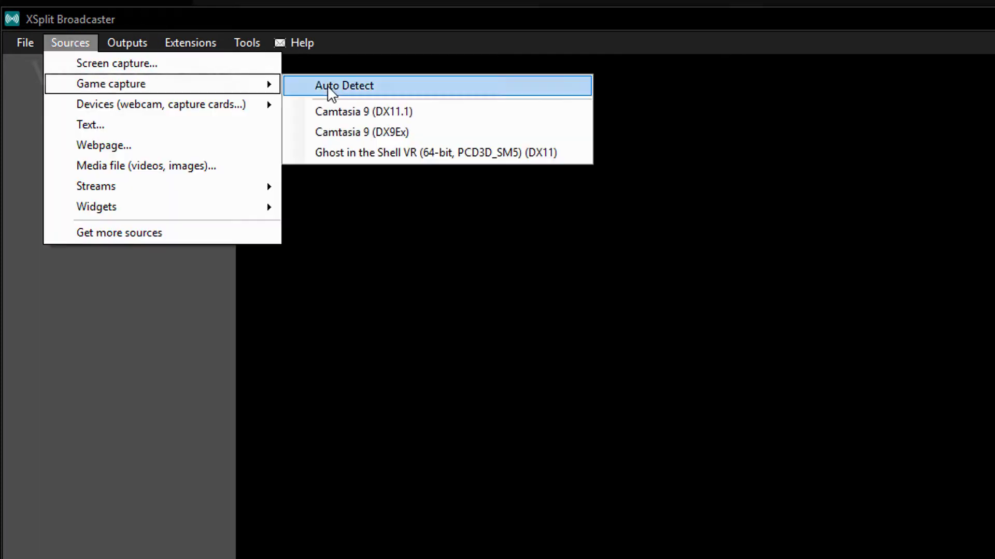
{"action": "left_click", "coordinate": [463, 161]}
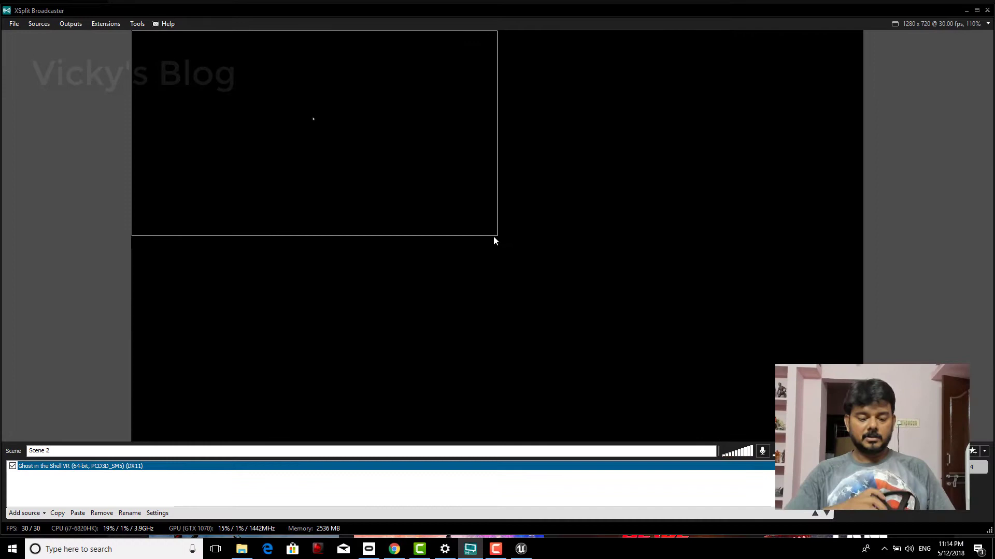
- Enlarge the Ghost in the Shell VR capture until it fills the Scene 2 preview
{"action": "left_click", "coordinate": [893, 423]}
{"action": "left_click_drag", "start_coordinate": [496, 235], "coordinate": [725, 378]}
{"action": "left_click", "coordinate": [677, 321]}
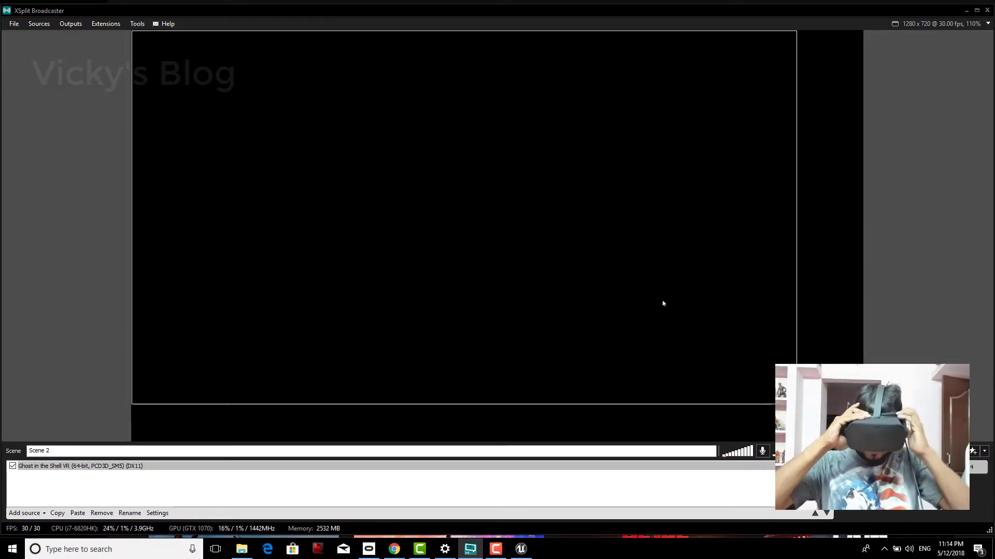
{"action": "left_click_drag", "start_coordinate": [661, 300], "coordinate": [761, 353]}
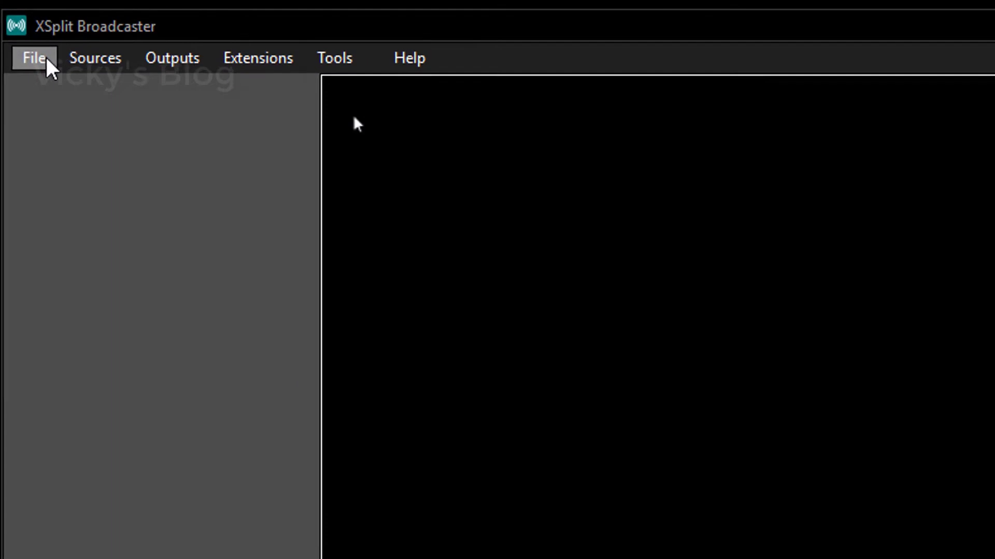
- Add the Logitech BRIO webcam from Devices > Video and select it over the game capture
{"action": "left_click", "coordinate": [27, 36]}
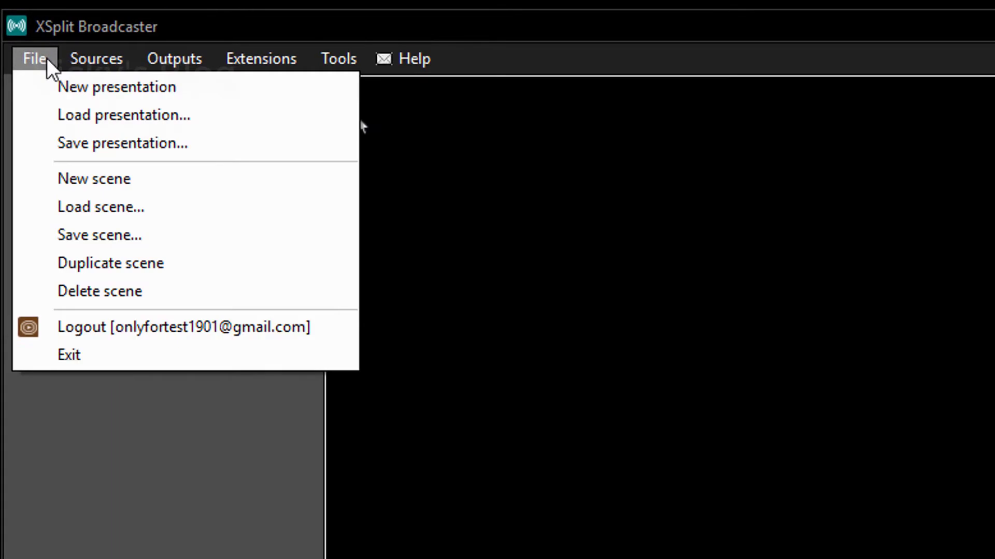
{"action": "left_click", "coordinate": [27, 36]}
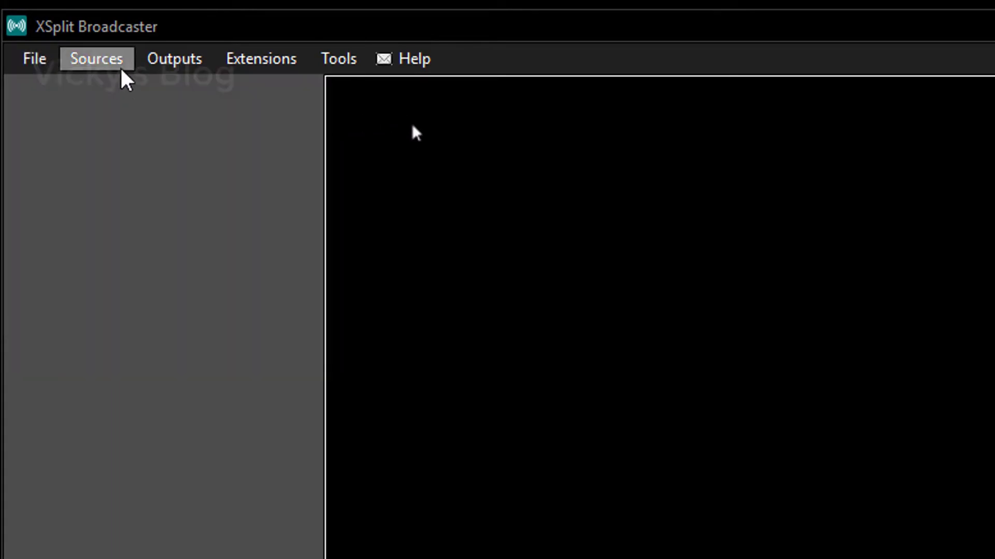
{"action": "left_click", "coordinate": [79, 65]}
{"action": "key", "text": "Left"}
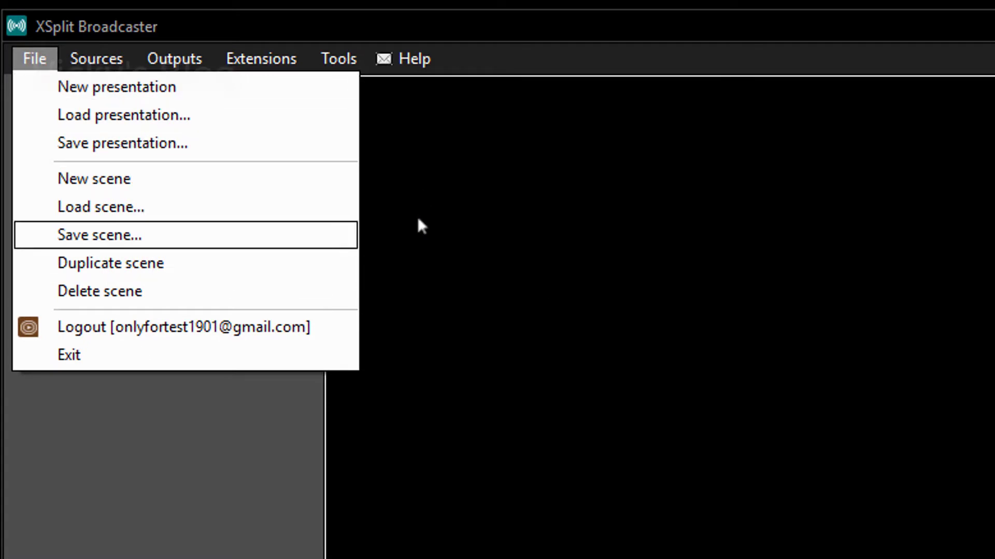
{"action": "key", "text": "Escape"}
{"action": "left_click", "coordinate": [111, 63]}
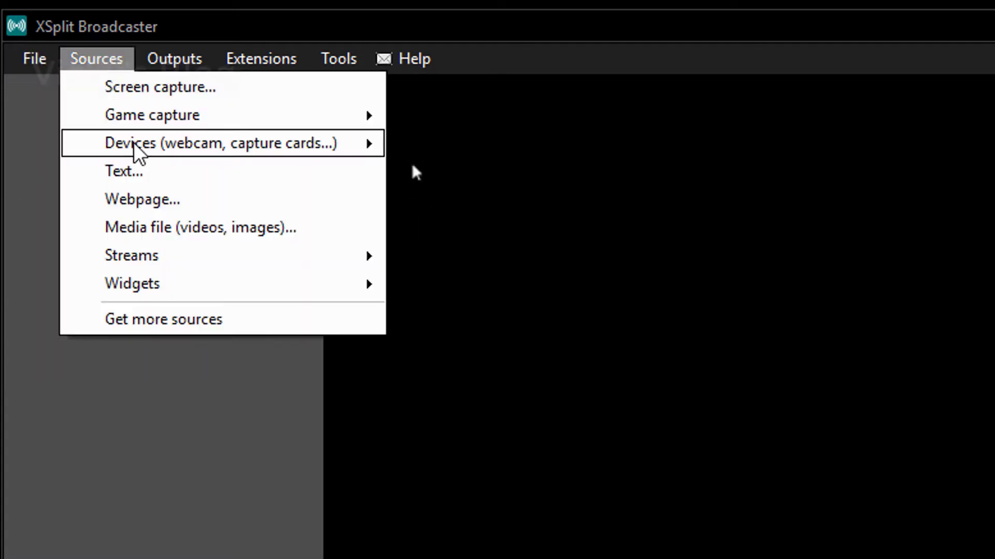
{"action": "mouse_move", "coordinate": [157, 145]}
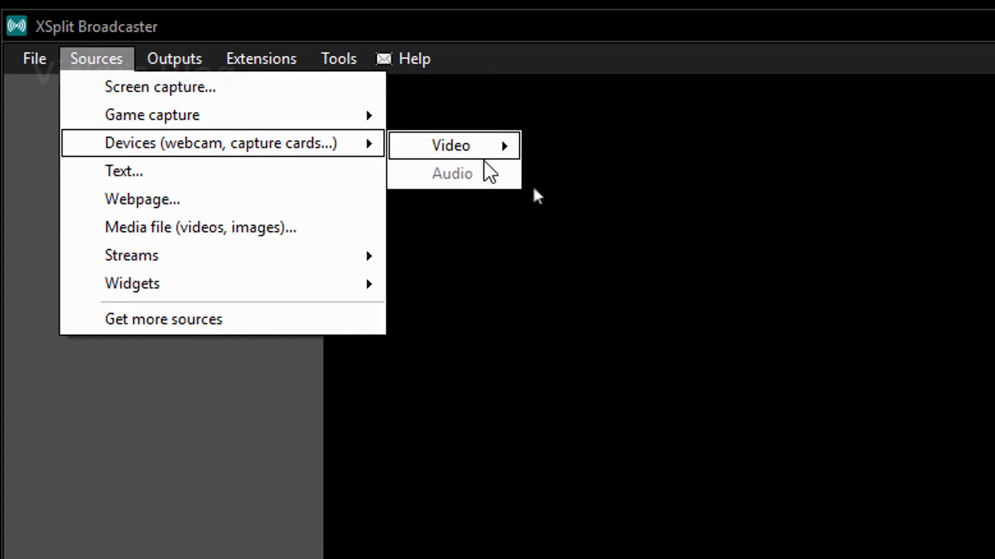
{"action": "mouse_move", "coordinate": [428, 149]}
{"action": "left_click", "coordinate": [651, 203]}
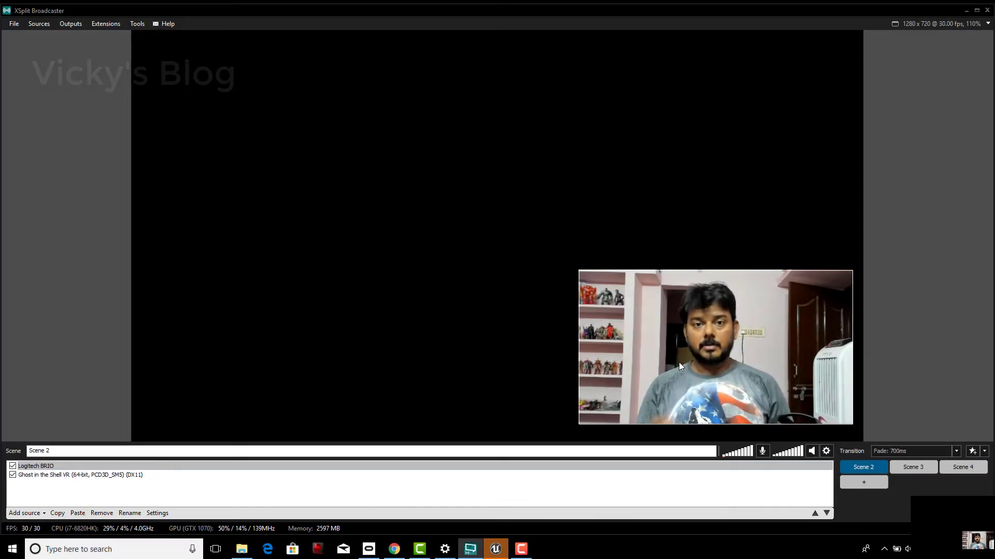
{"action": "left_click", "coordinate": [679, 363]}
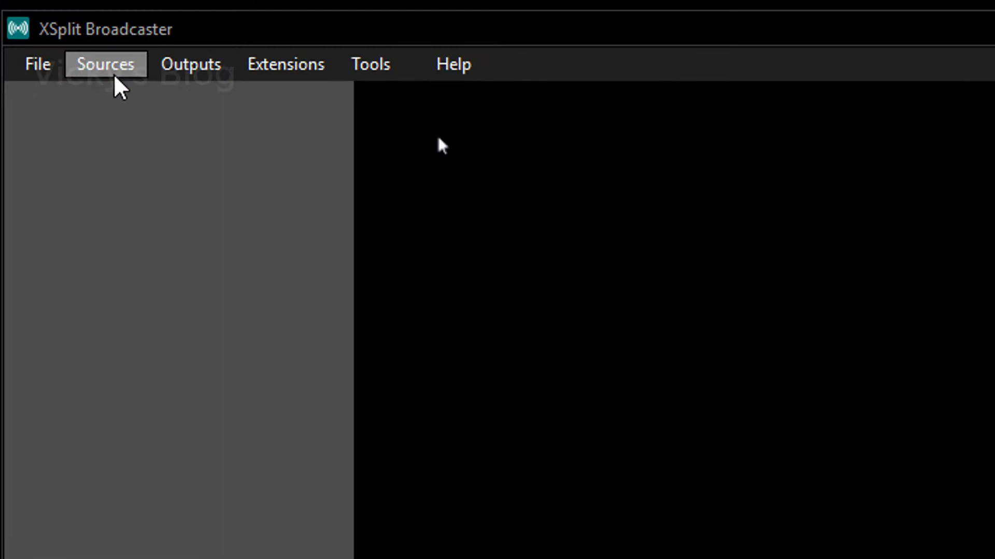
- Start recording Scene 2 locally from the Outputs menu
{"action": "left_click", "coordinate": [115, 76]}
{"action": "left_click", "coordinate": [225, 77]}
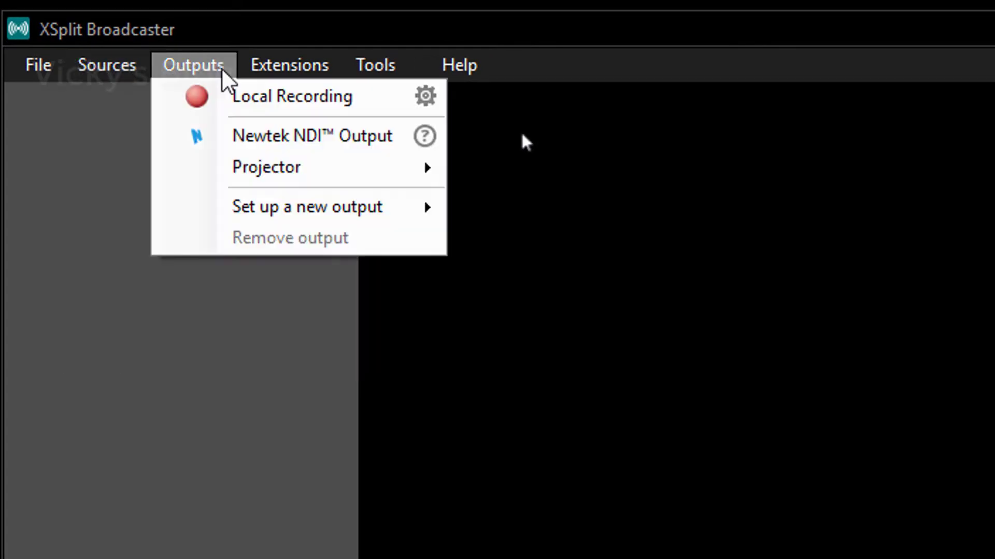
{"action": "left_click", "coordinate": [254, 99]}
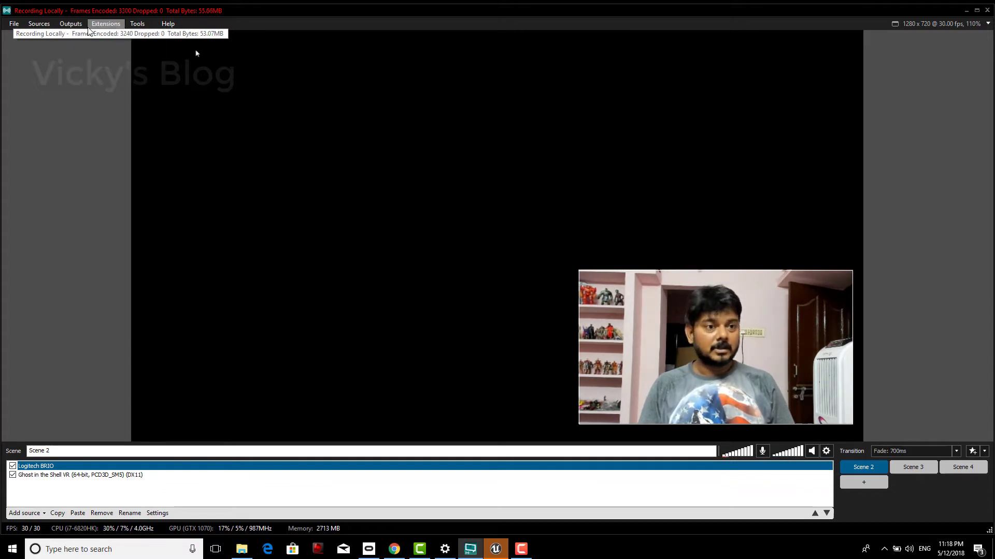
- Stop the local recording and open the recordings folder from Tools > Recordings
{"action": "left_click", "coordinate": [68, 24]}
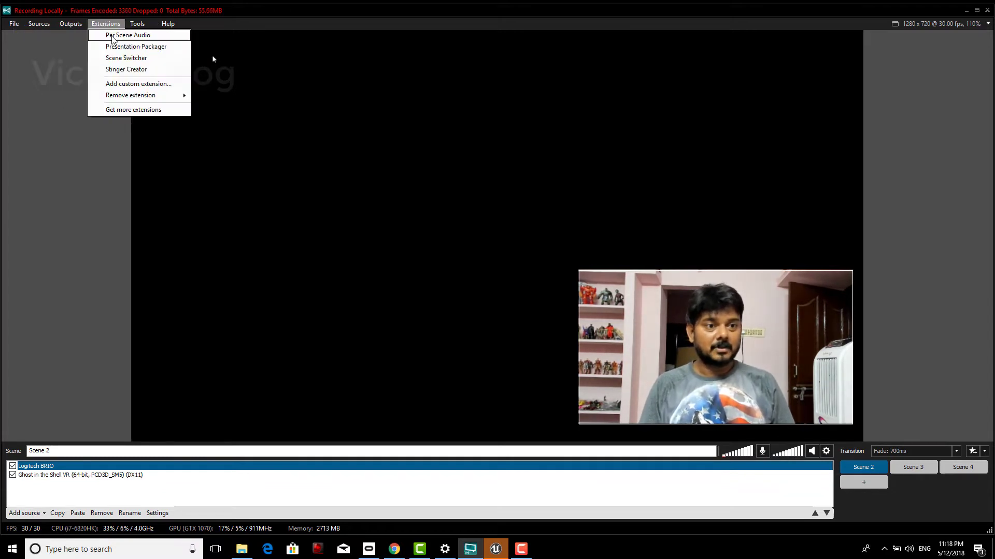
{"action": "left_click", "coordinate": [91, 36]}
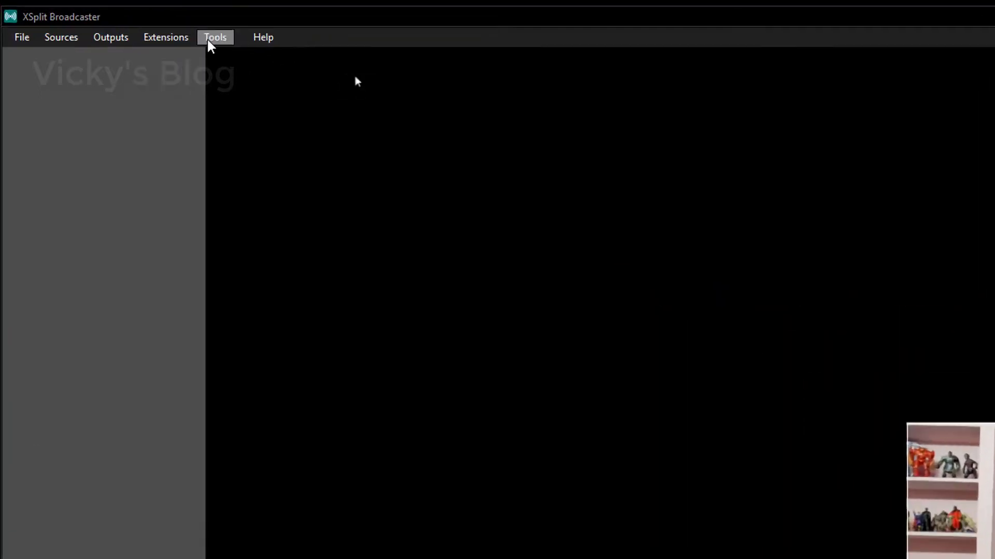
{"action": "left_click", "coordinate": [133, 25]}
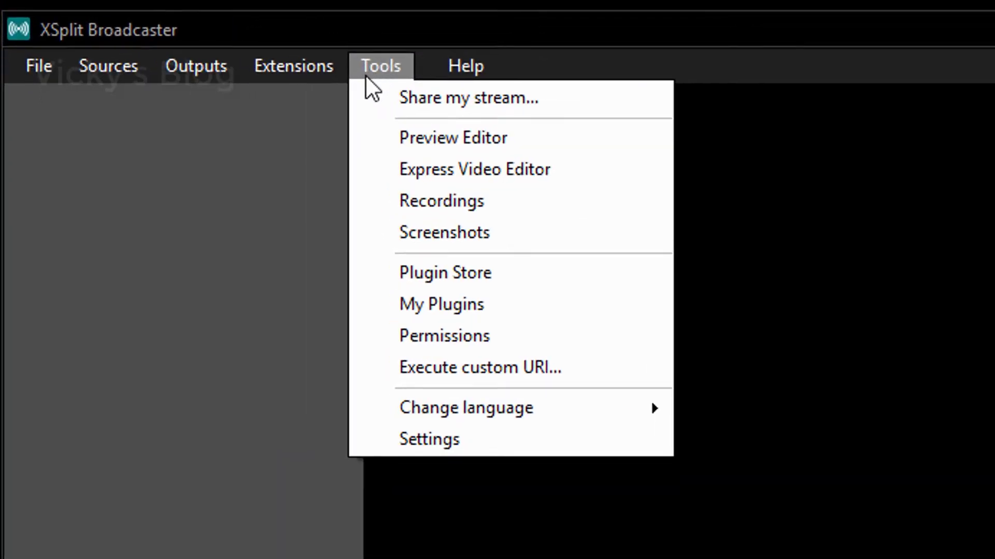
{"action": "left_click", "coordinate": [448, 204]}
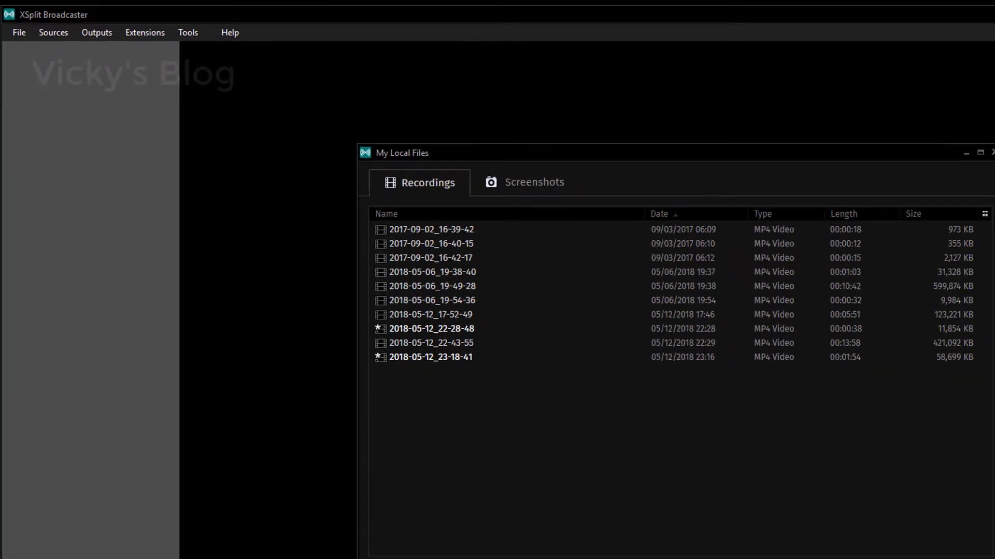
{"action": "left_click_drag", "start_coordinate": [505, 538], "coordinate": [817, 542]}
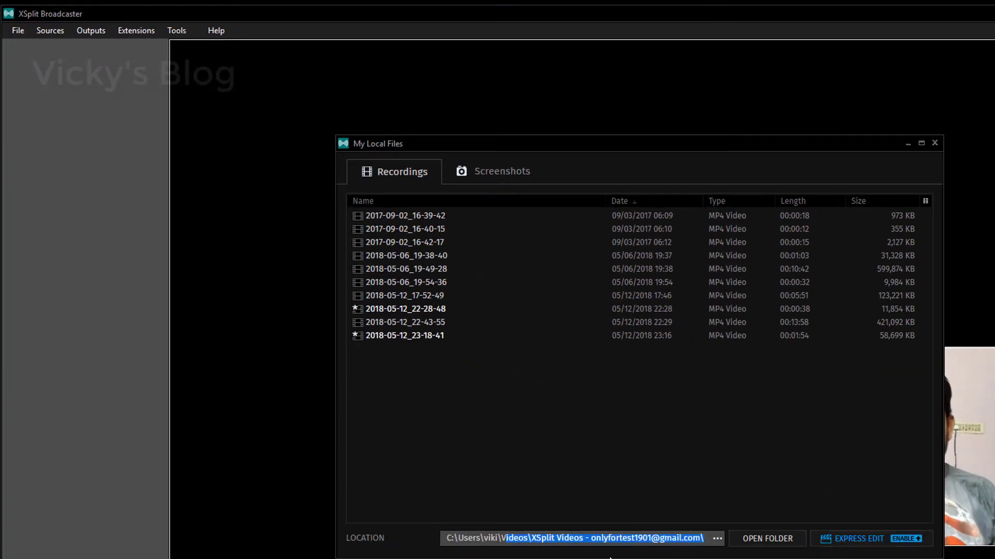
{"action": "left_click", "coordinate": [751, 540]}
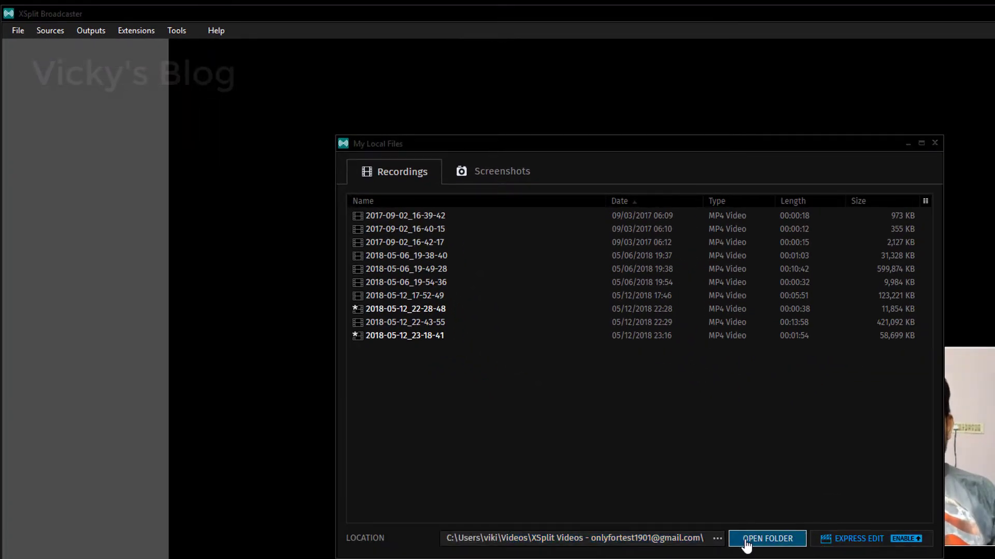
- Play the 2018-05-12_23-18-41 MP4 in Movies & TV, watching to 1:31
{"action": "double_click", "coordinate": [941, 142]}
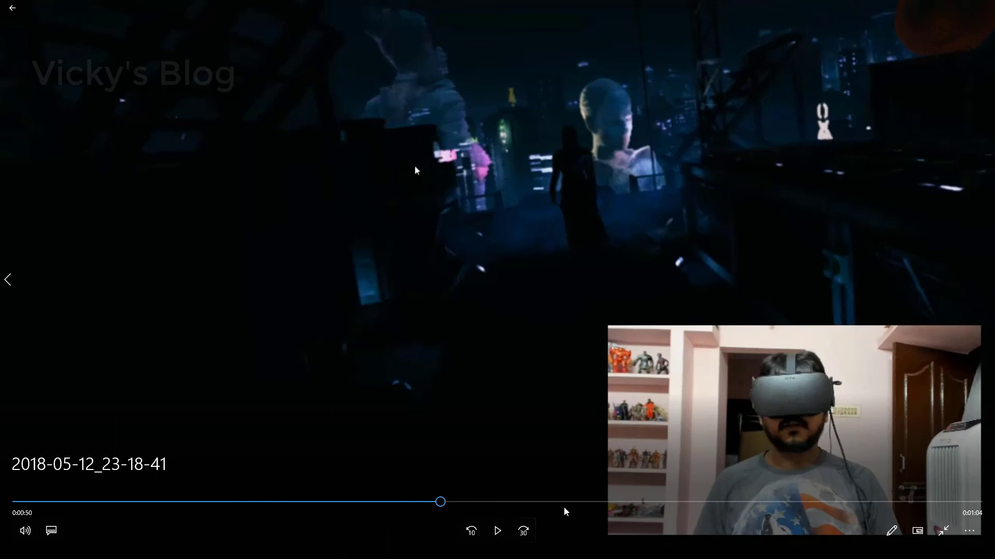
{"action": "left_click", "coordinate": [487, 534]}
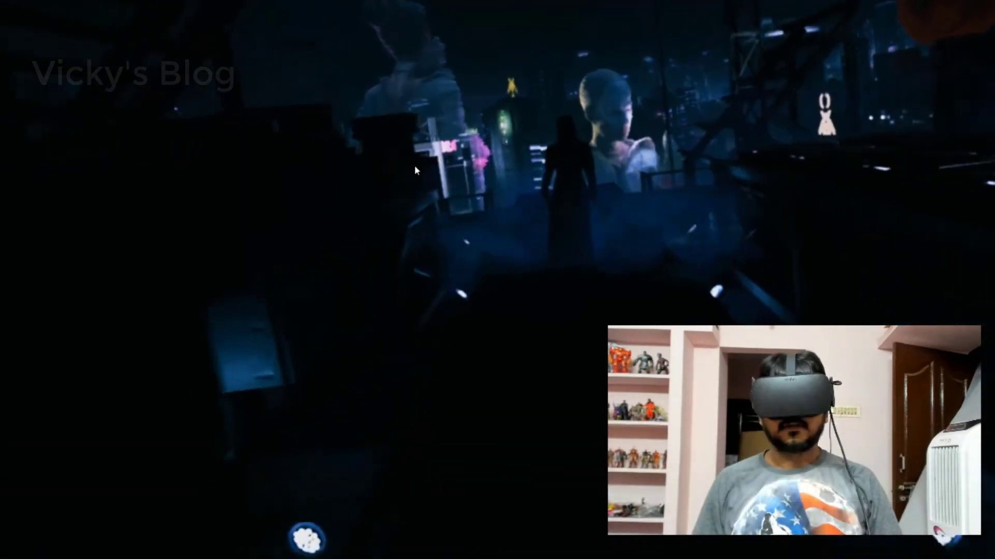
{"action": "mouse_move", "coordinate": [416, 169]}
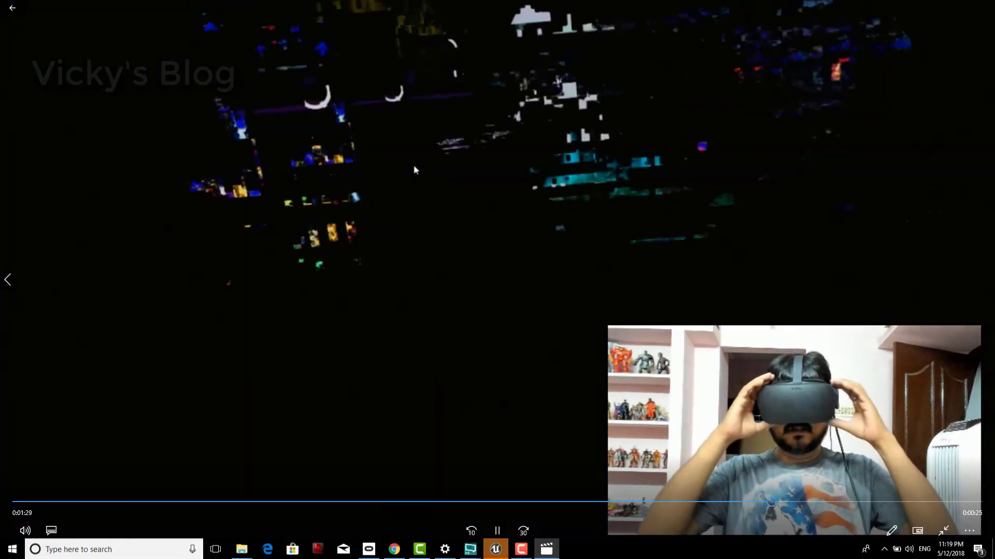
{"action": "mouse_move", "coordinate": [493, 535]}
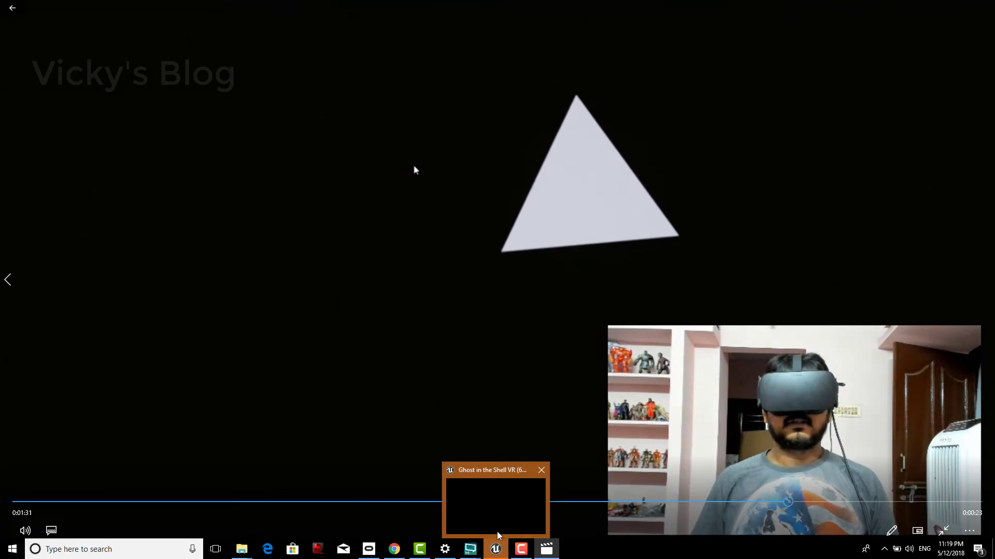